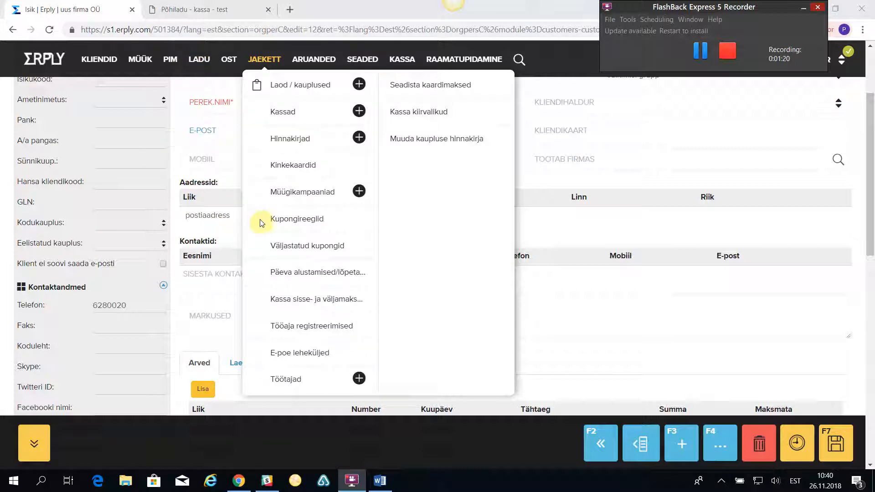
Step: Create a new sales campaign and name it "jõulukampaania"
left_click(359, 192)
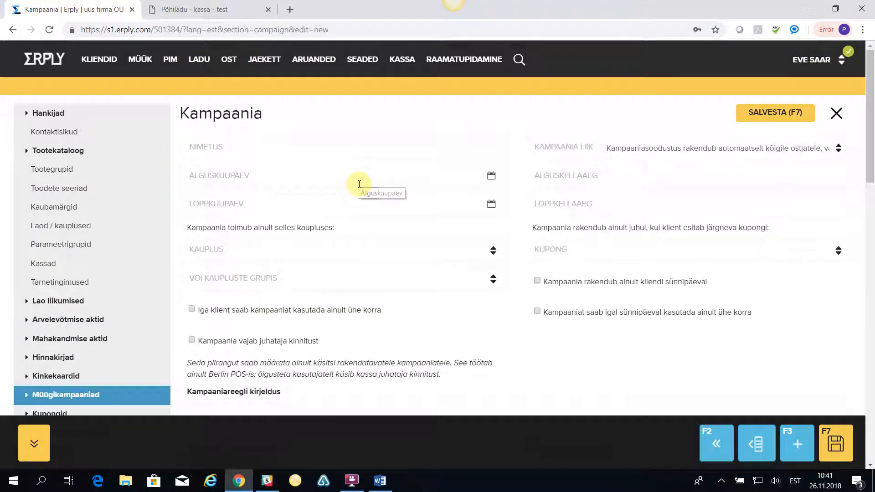
left_click(292, 146)
type("jõulukampaania")
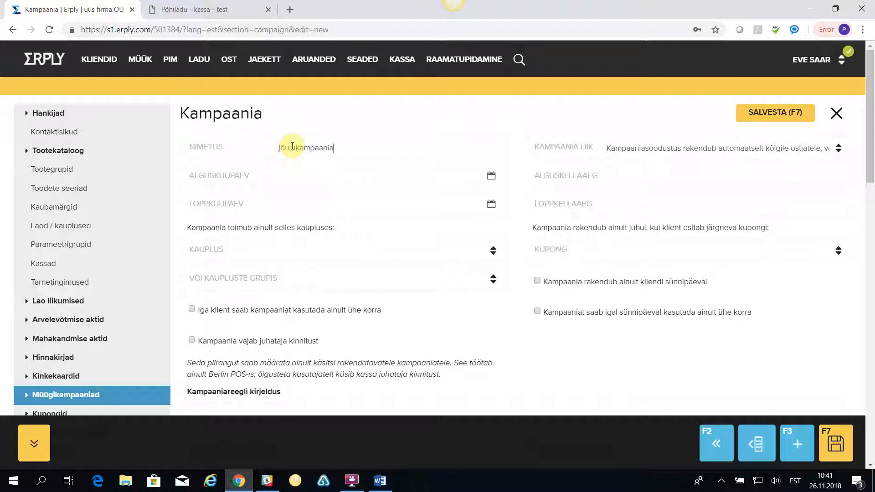
Step: Run the campaign from 26.11.2018 to 30.11.2018 and choose the type that applies automatically to all buyers without coupons
left_click(491, 176)
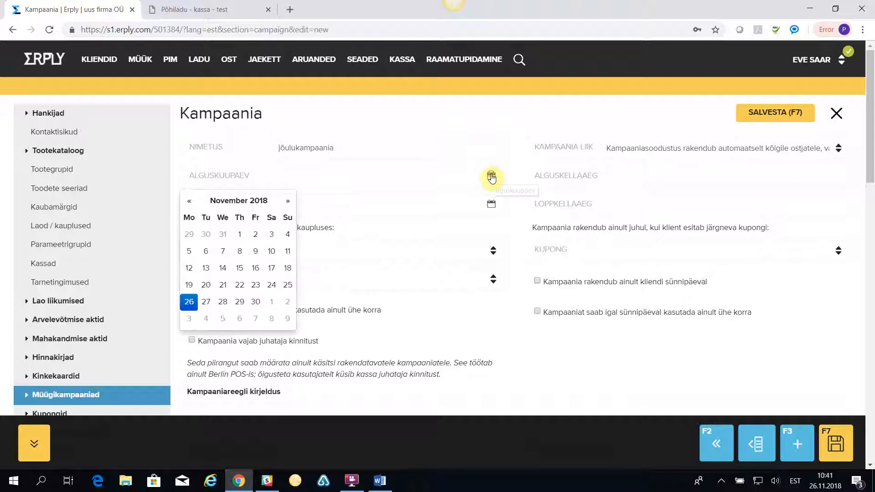
left_click(187, 307)
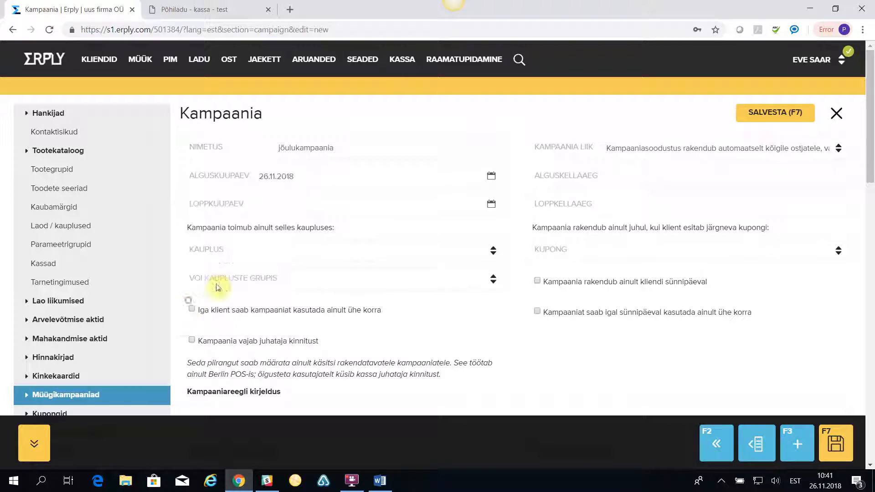
left_click(492, 203)
left_click(259, 329)
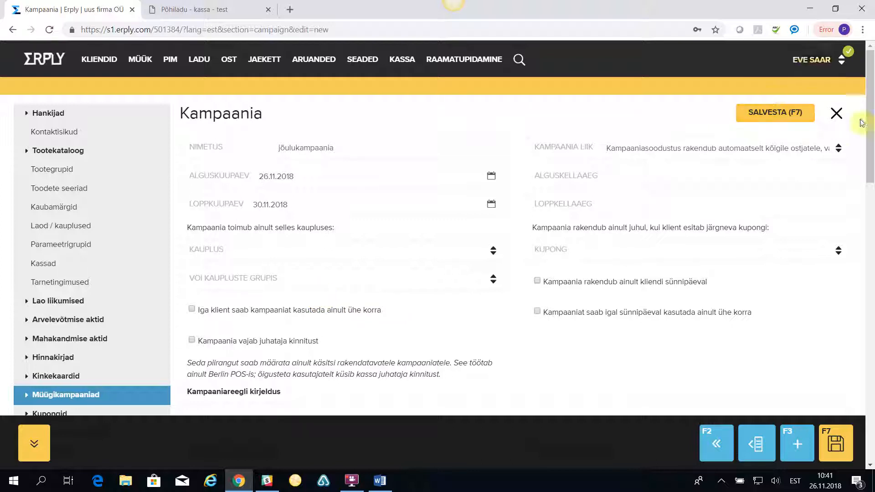
left_click(839, 149)
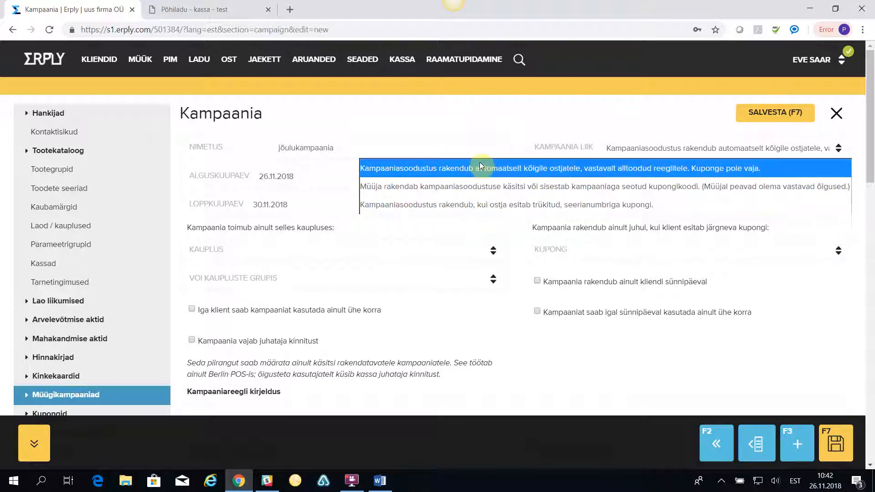
left_click(502, 168)
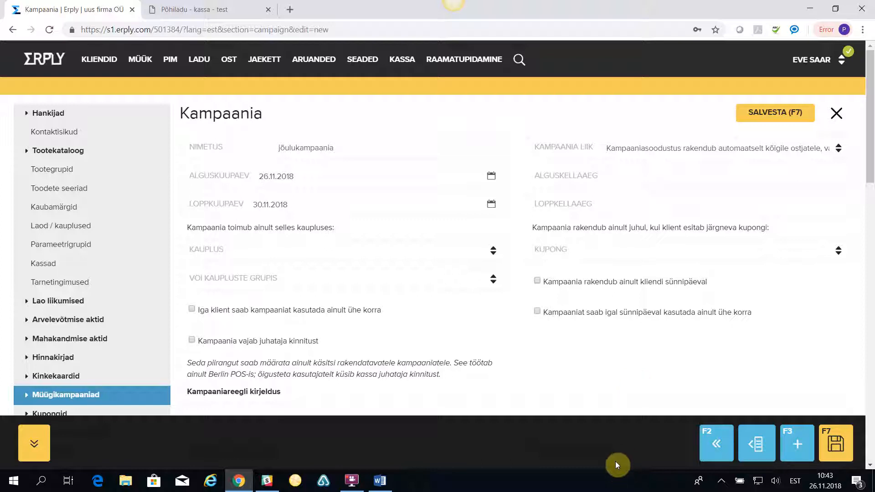
Step: Set the campaign's minimum purchase total to 30 € with a 10% discount on all products, save it, and check the rule description
scroll(343, 315, "down", 1)
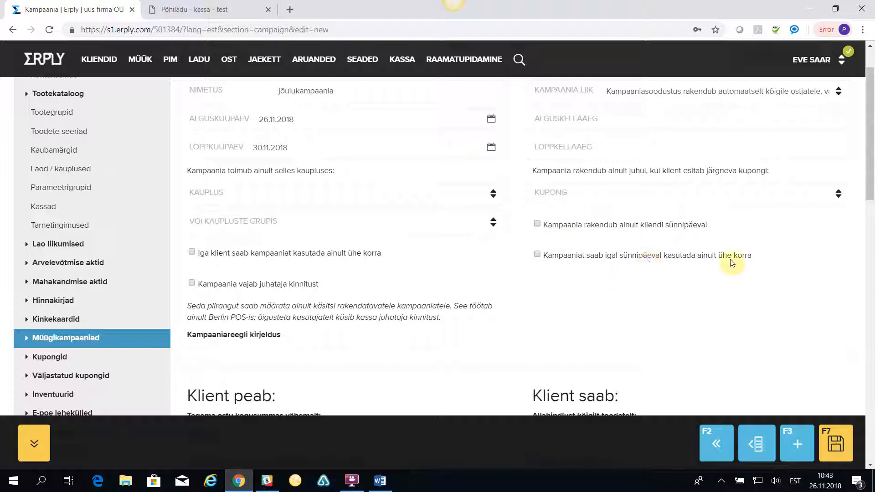
scroll(381, 249, "down", 1)
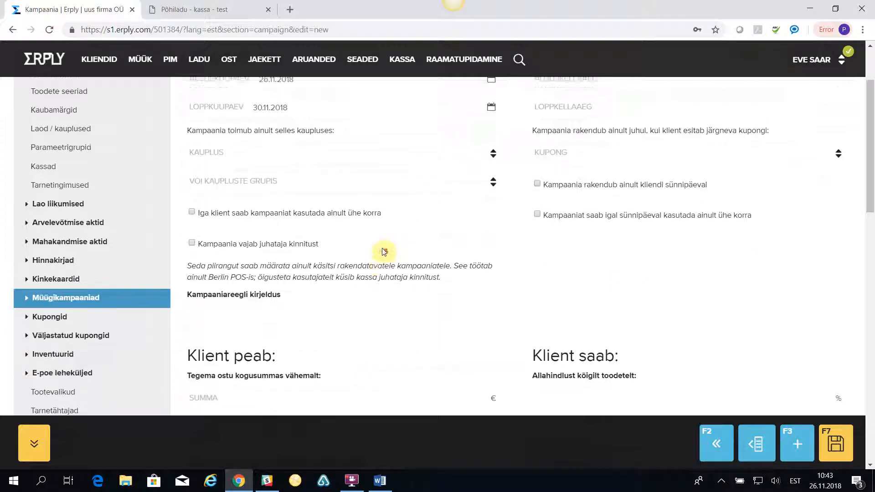
scroll(388, 246, "down", 2)
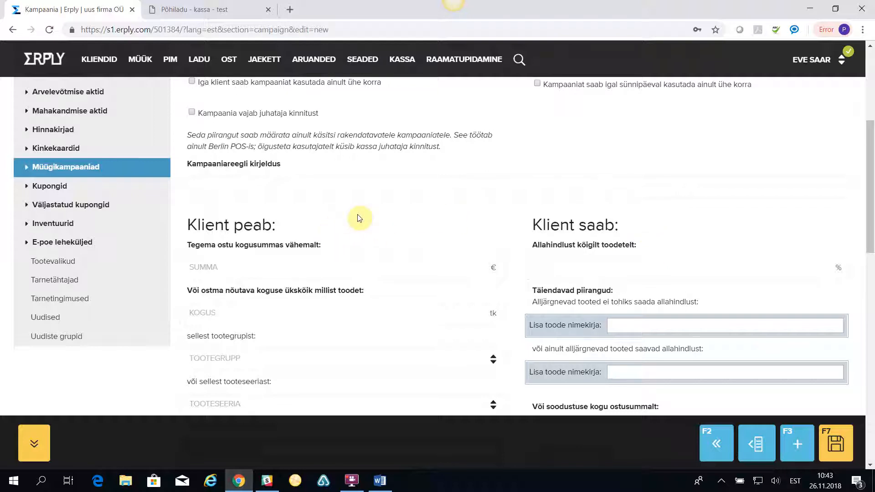
scroll(360, 219, "down", 1)
left_click(282, 214)
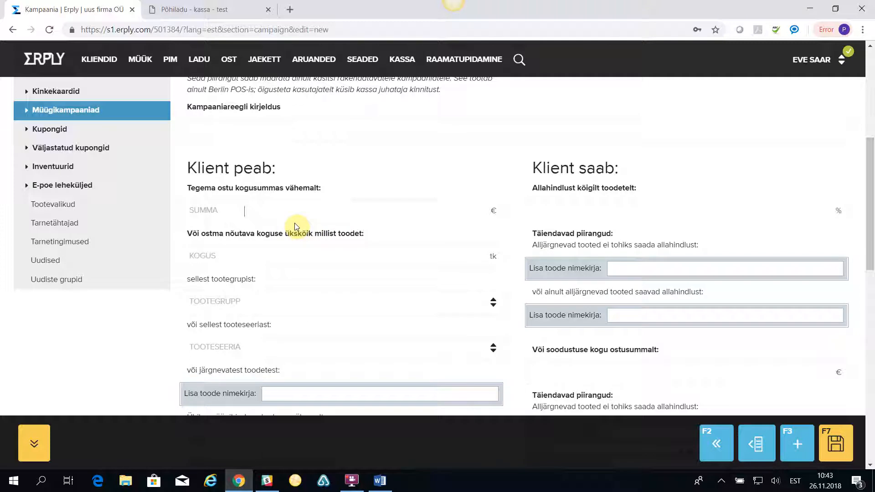
type("30")
left_click(582, 210)
left_click(838, 445)
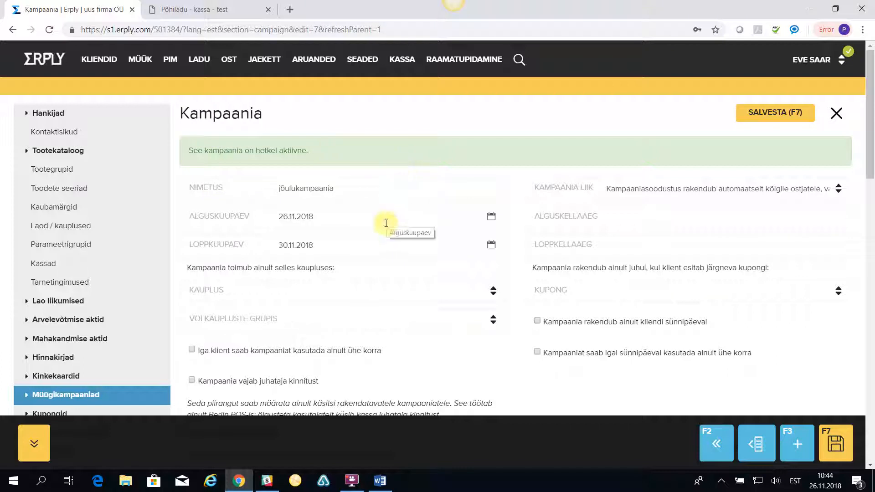
scroll(382, 221, "down", 1)
scroll(382, 221, "down", 5)
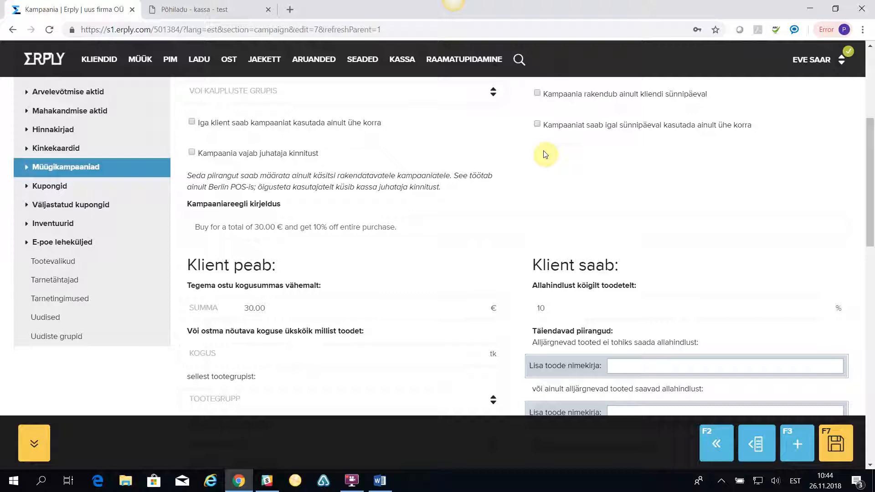
Step: Test the campaign in the Põhiladu cash register by adding one Särk Mudel 123 Must Small pv, and void the sale
left_click(224, 10)
left_click(433, 79)
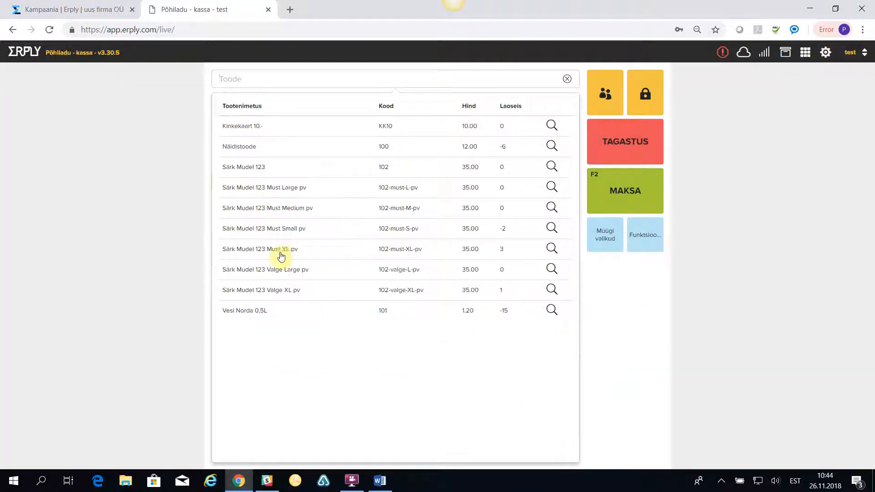
left_click(263, 229)
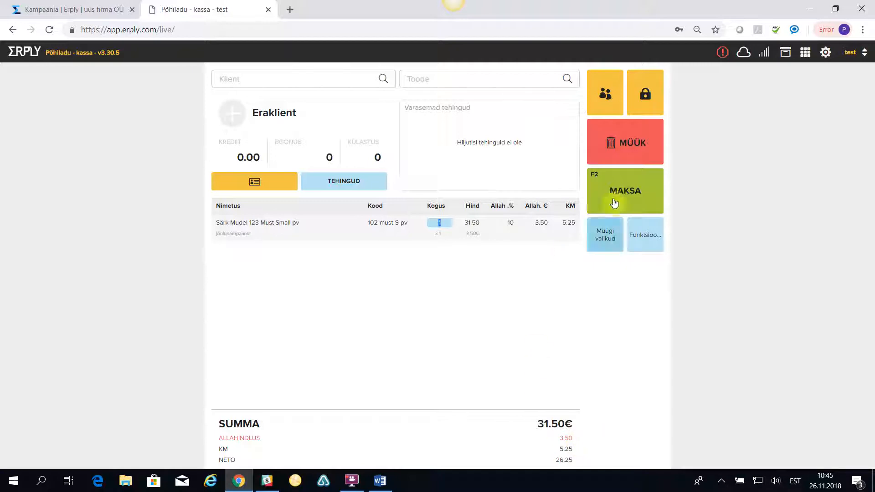
left_click(636, 144)
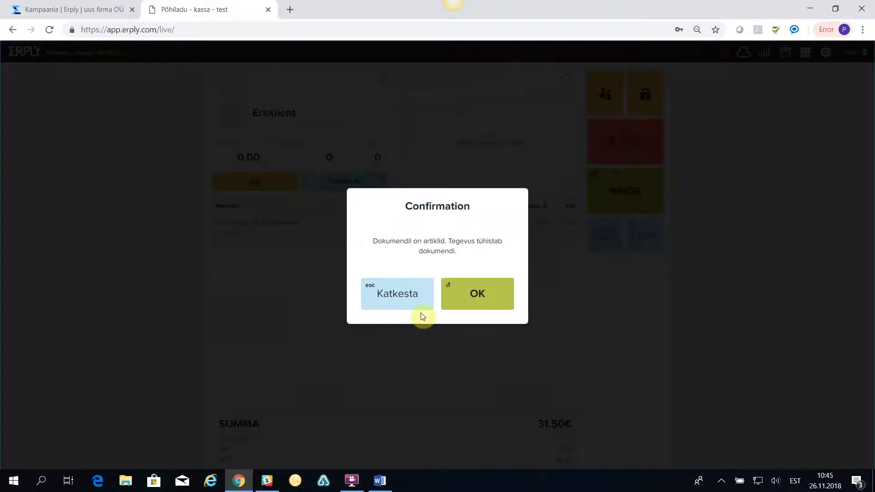
left_click(479, 297)
Step: Back in the campaign, set the minimum purchase total to 0 and require buying 1 item from the Rõivad product group
left_click(68, 10)
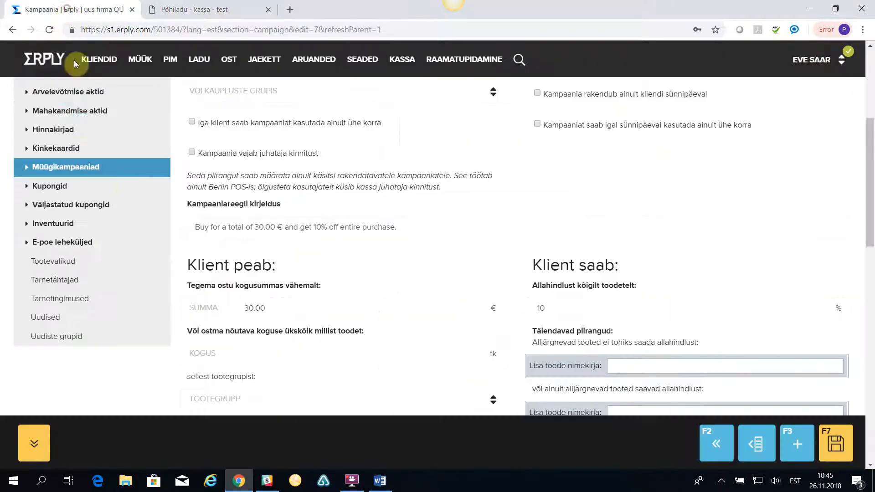
scroll(333, 274, "down", 3)
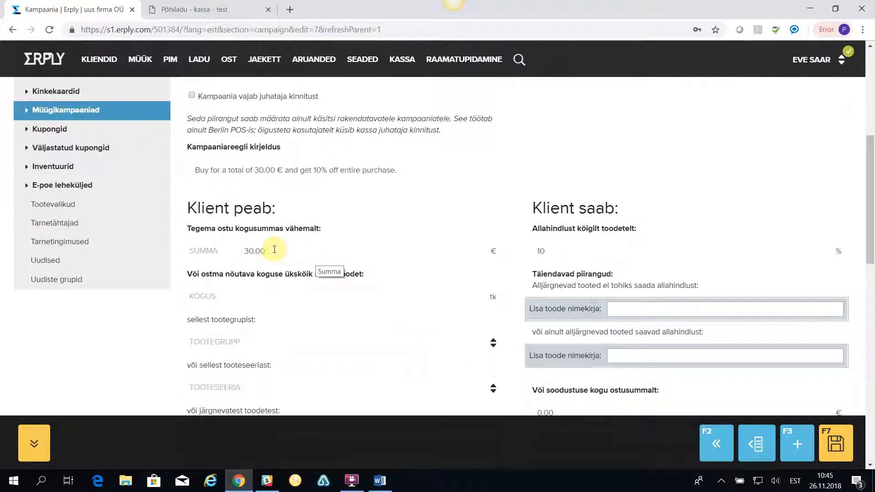
left_click_drag(267, 252, 223, 256)
key("BackSpace")
type("0")
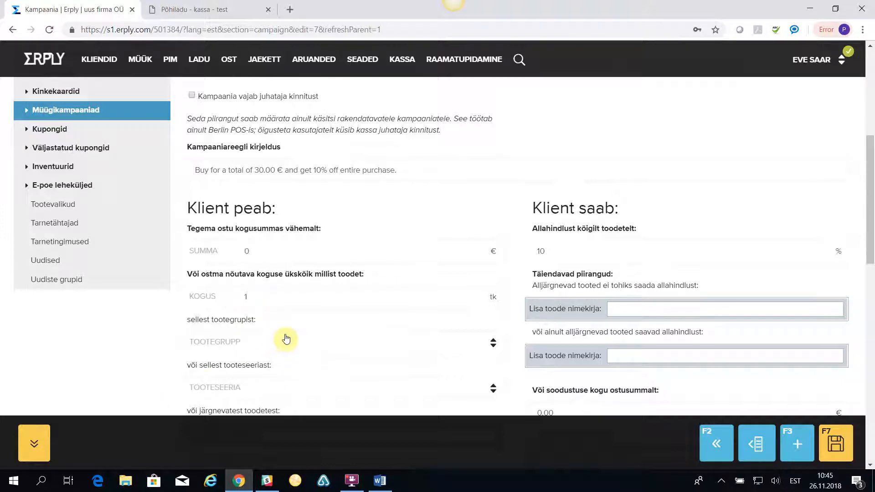
left_click(493, 347)
left_click(255, 437)
Step: Clear the discount on all products and set the single-product discount percentage to 100
left_click(567, 252)
left_click_drag(567, 252, 534, 254)
key("BackSpace")
scroll(538, 201, "down", 8)
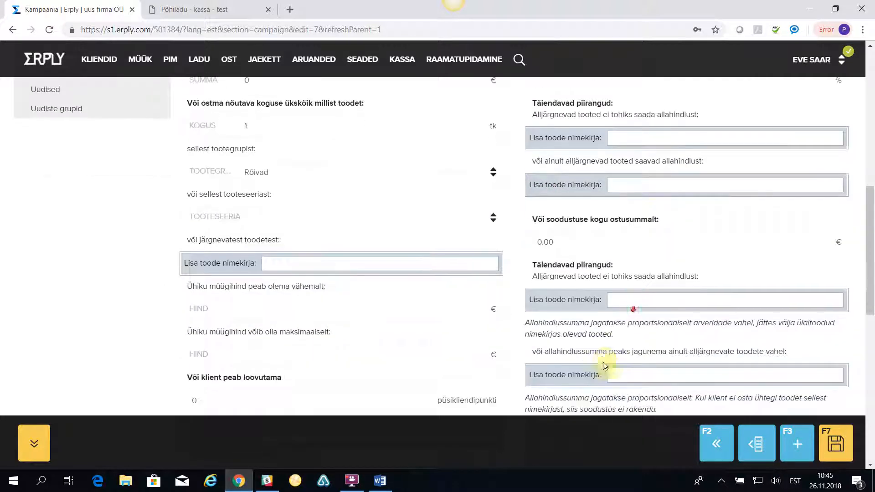
left_click(573, 287)
type("100")
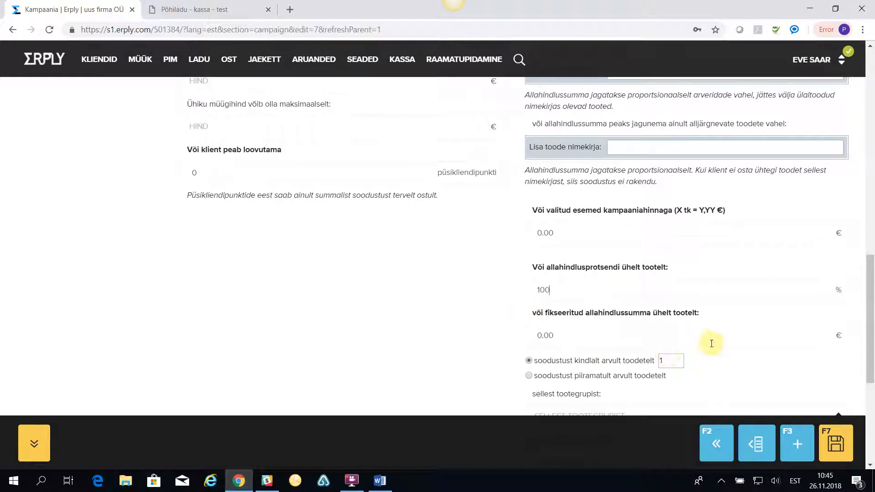
Step: Limit the single-product discount to the Rõivad group, save the campaign, and check its rule description
scroll(717, 334, "down", 2)
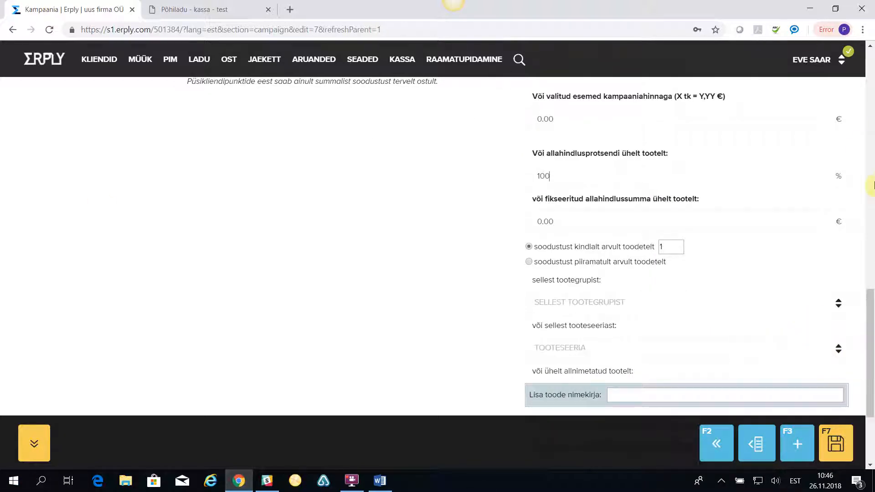
left_click(840, 304)
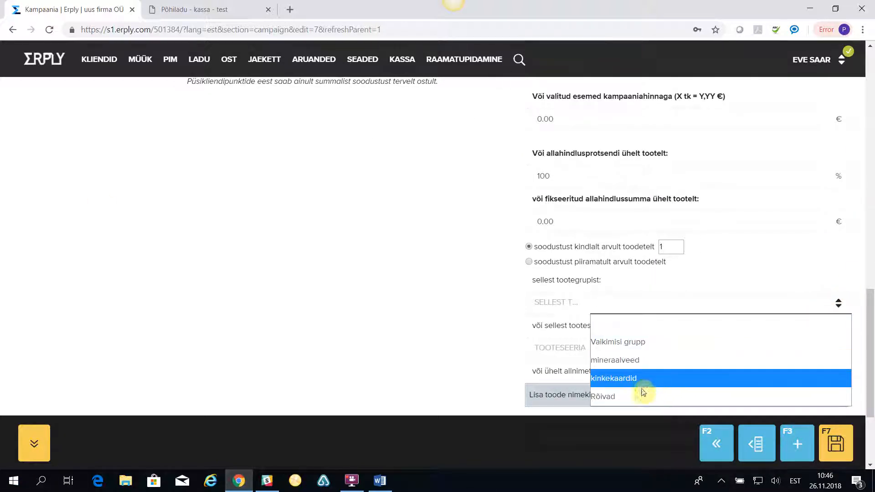
left_click(645, 395)
left_click(838, 444)
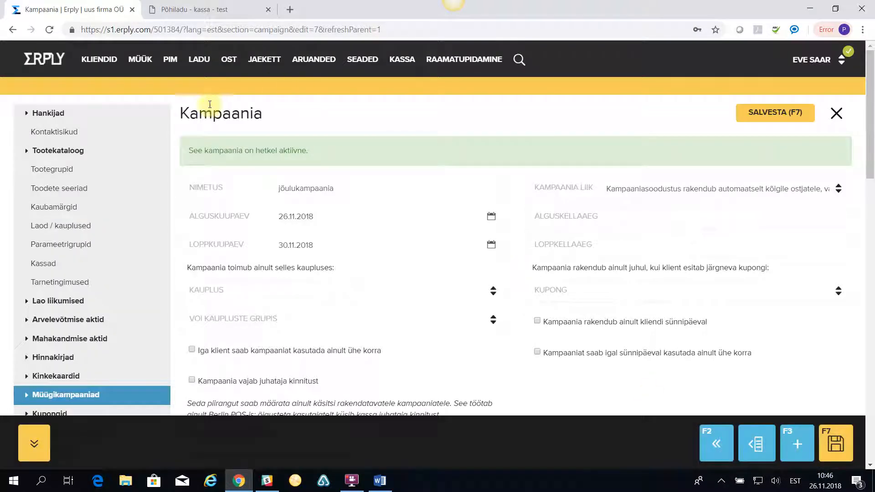
scroll(397, 180, "down", 1)
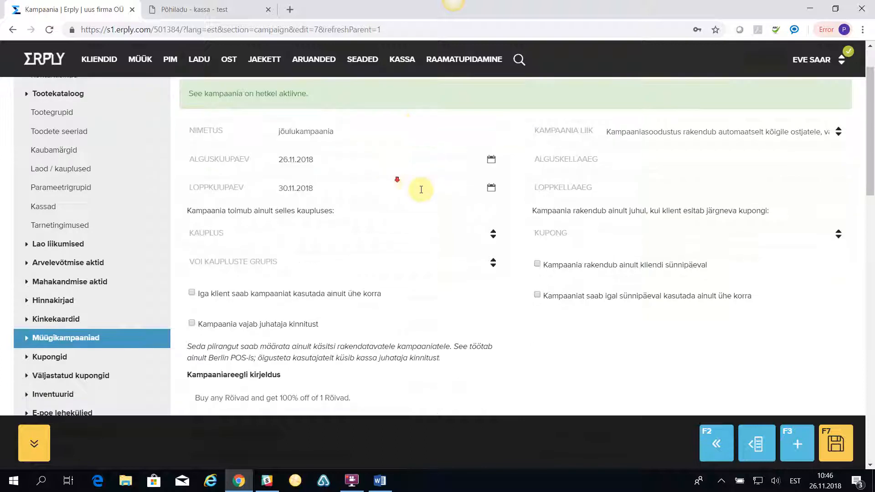
scroll(422, 189, "down", 4)
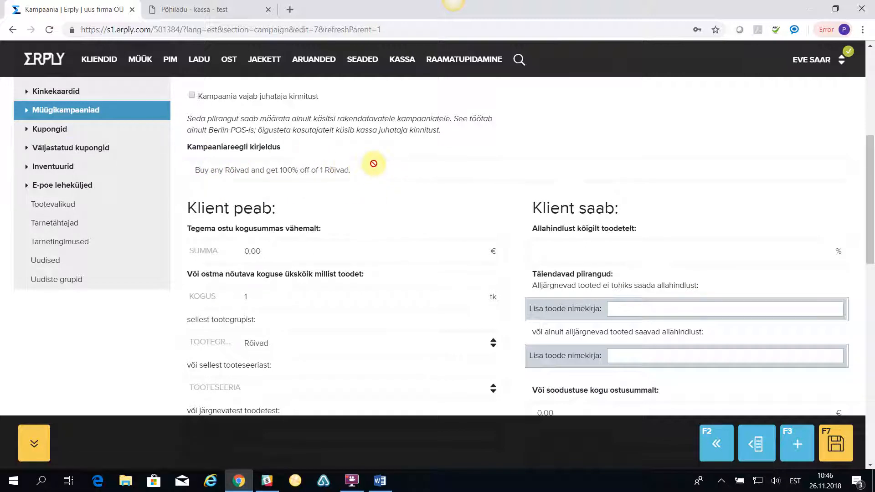
Step: Test the campaign in the Põhiladu cash register with 2 units of Särk Mudel 123 Must Medium pv, and void the sale
left_click(206, 10)
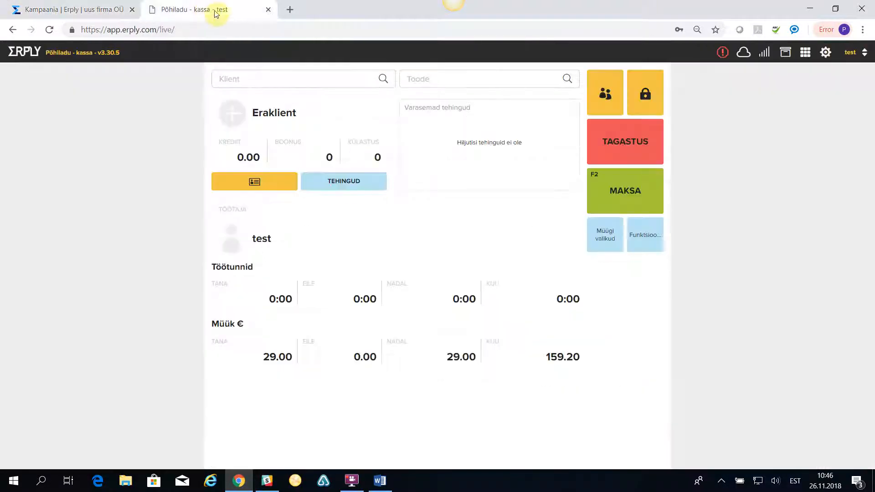
left_click(426, 79)
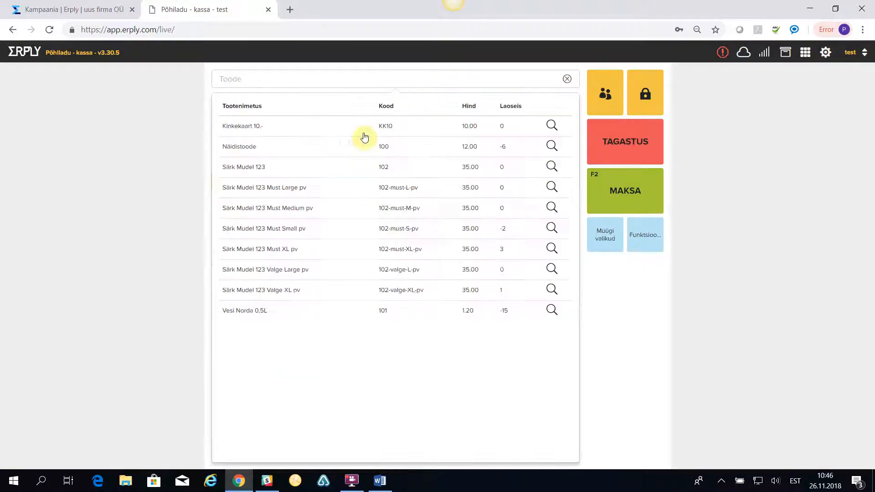
left_click(287, 209)
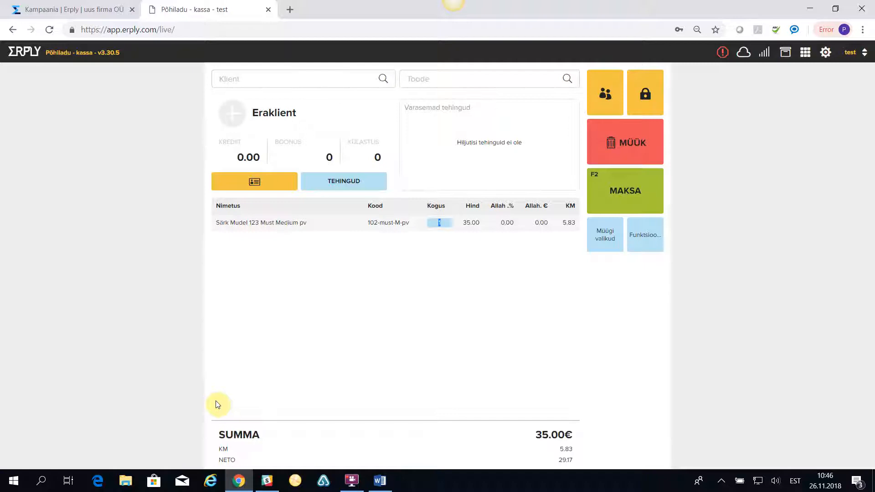
type("2")
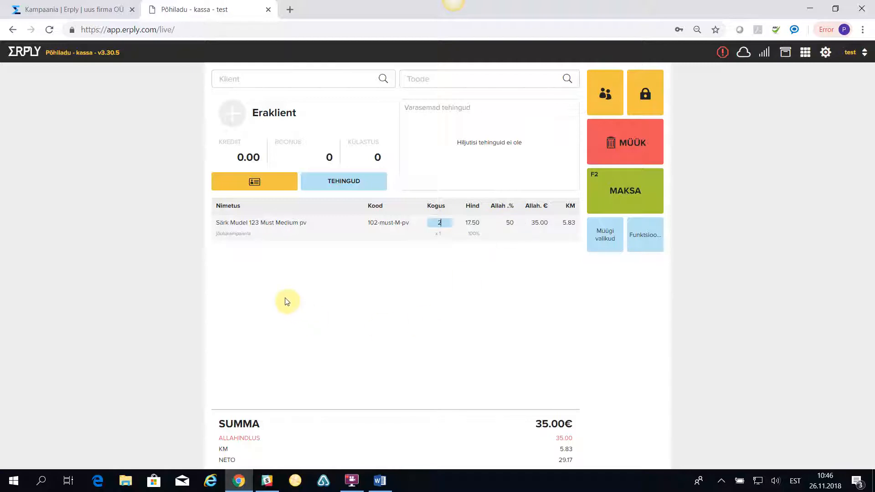
left_click(632, 146)
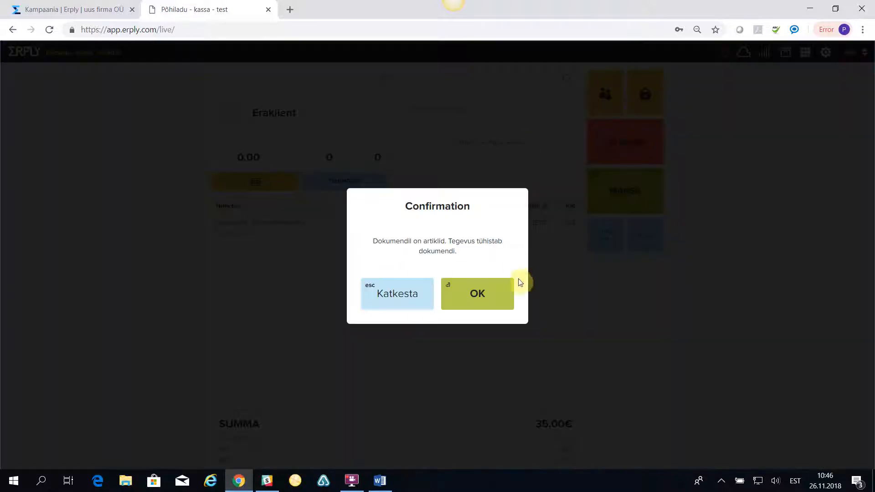
left_click(495, 293)
Step: Add 30 units of Vesi Norda 0,5L and one each of Särk Mudel 123 Must Medium pv and Valge Large pv to a new sale
left_click(439, 77)
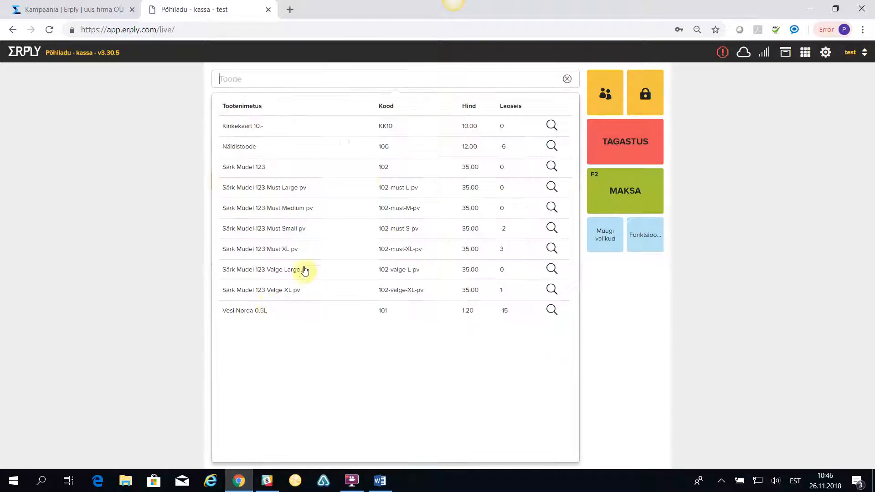
left_click(254, 310)
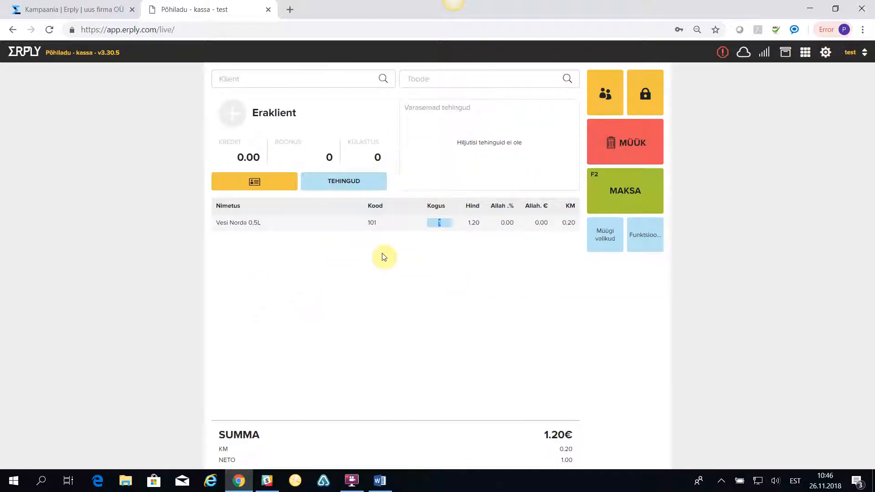
key("Tab")
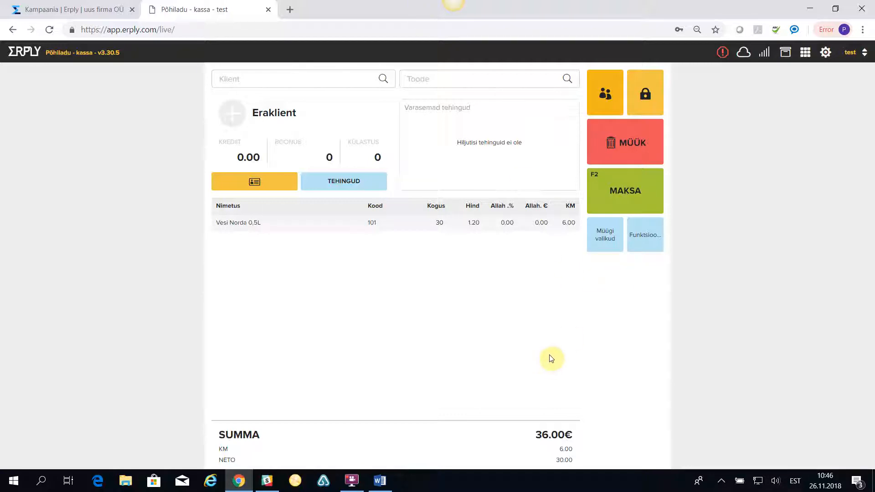
left_click(445, 80)
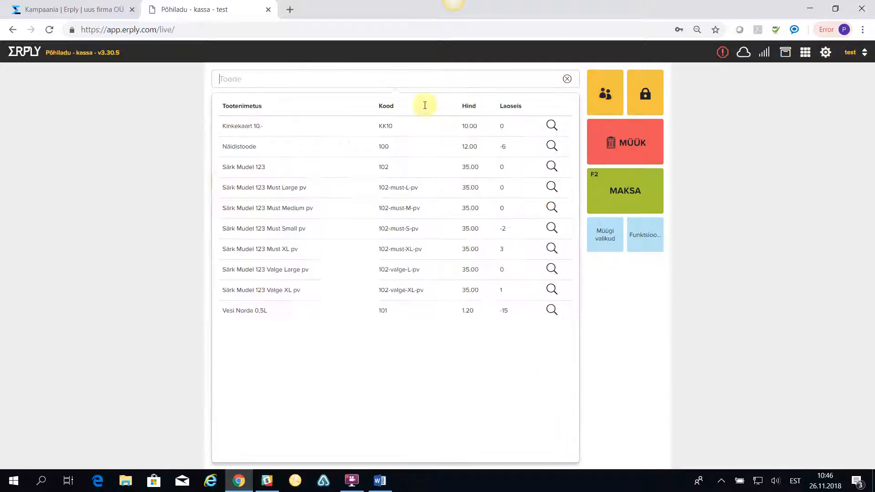
left_click(248, 205)
left_click(428, 78)
left_click(261, 272)
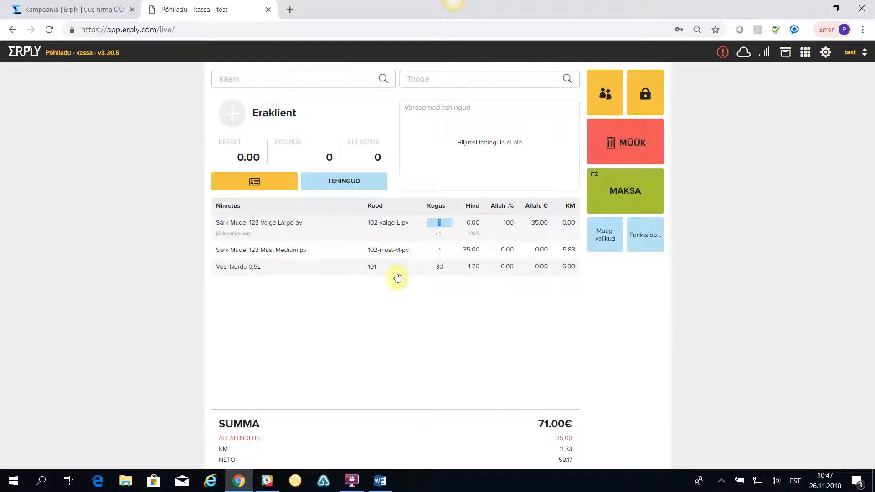
Step: Pay the full amount of the sale in cash and finish it without printing the invoice
left_click(630, 196)
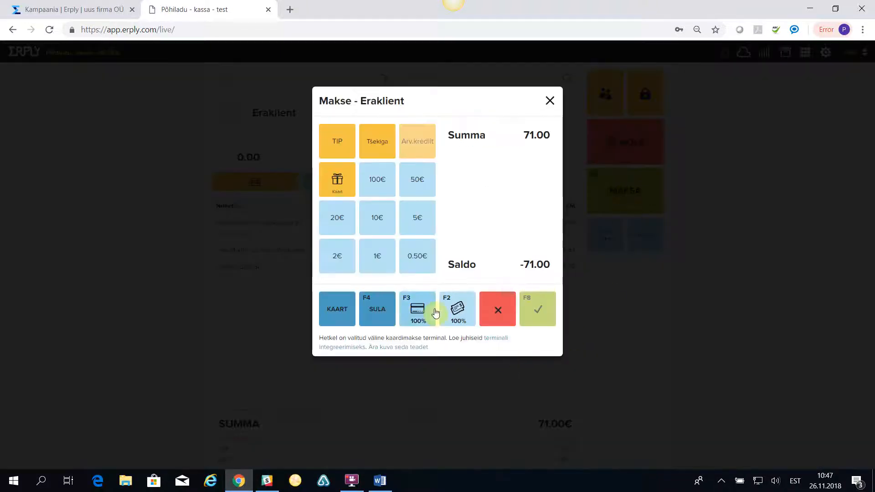
left_click(456, 309)
left_click(538, 311)
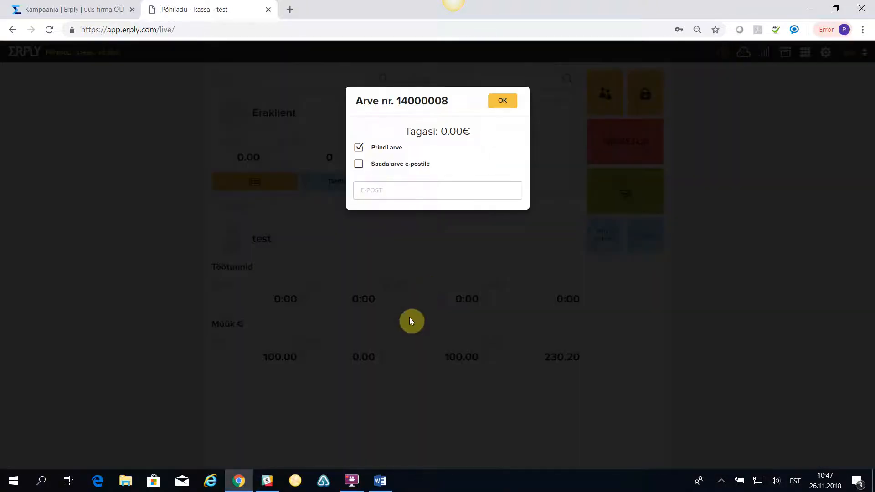
left_click(358, 148)
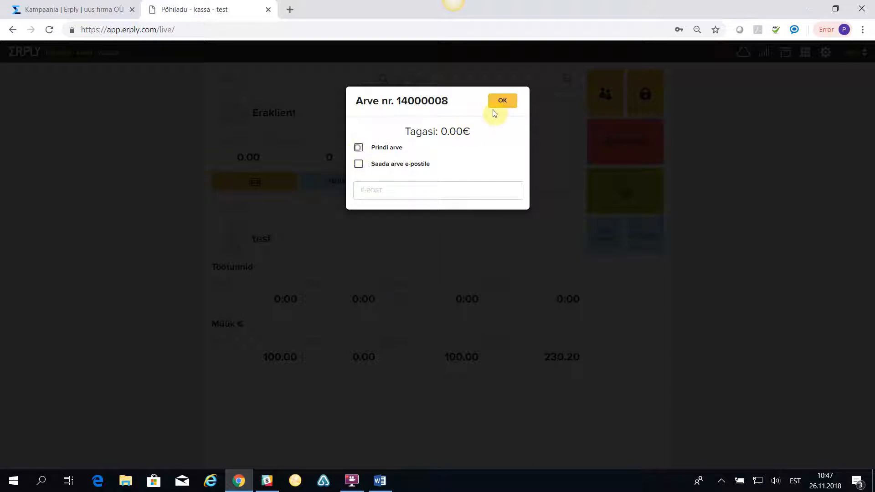
left_click(500, 101)
Step: Back in the Erply back office, open the sales campaigns report (Müügikampaaniad) and set its period to today
left_click(68, 10)
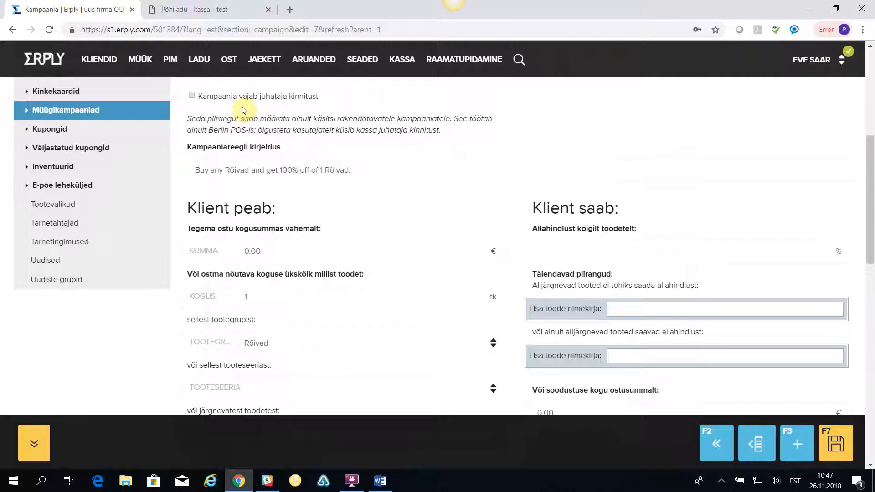
mouse_move(308, 64)
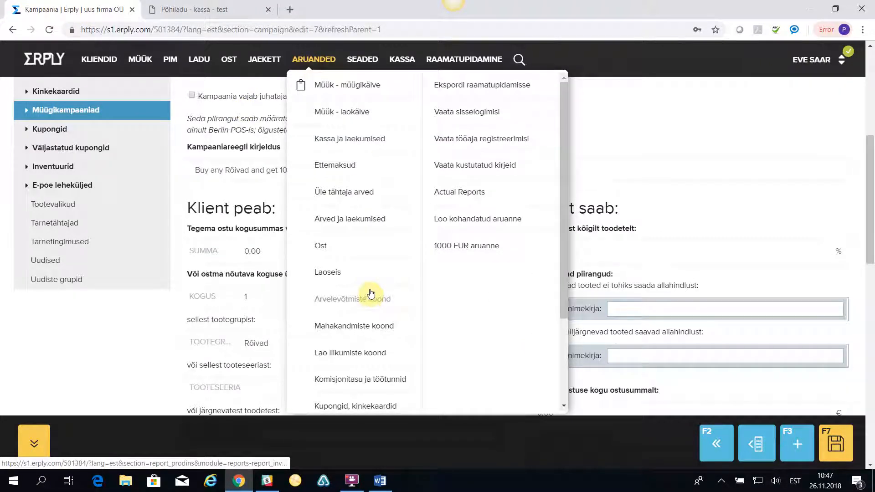
scroll(372, 325, "down", 1)
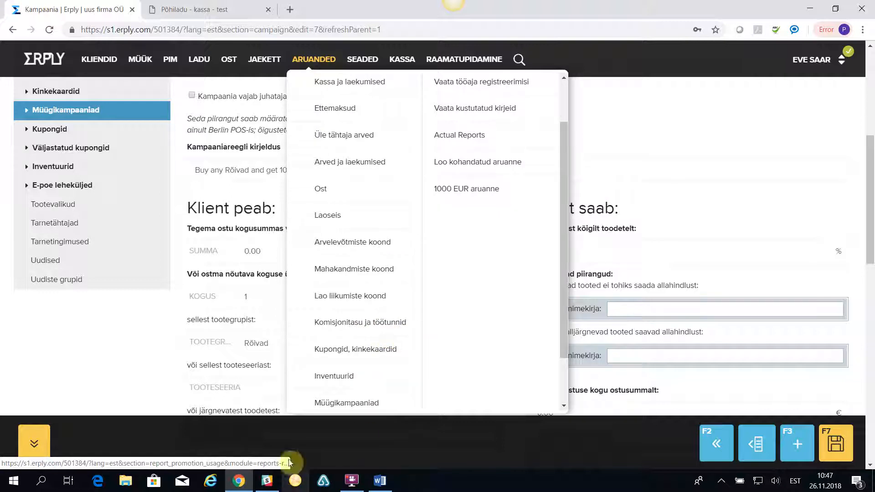
left_click(344, 405)
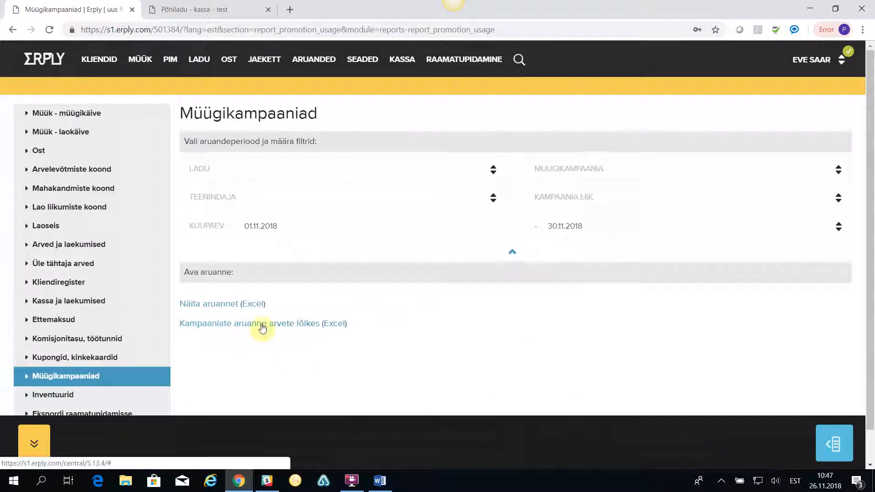
left_click(835, 231)
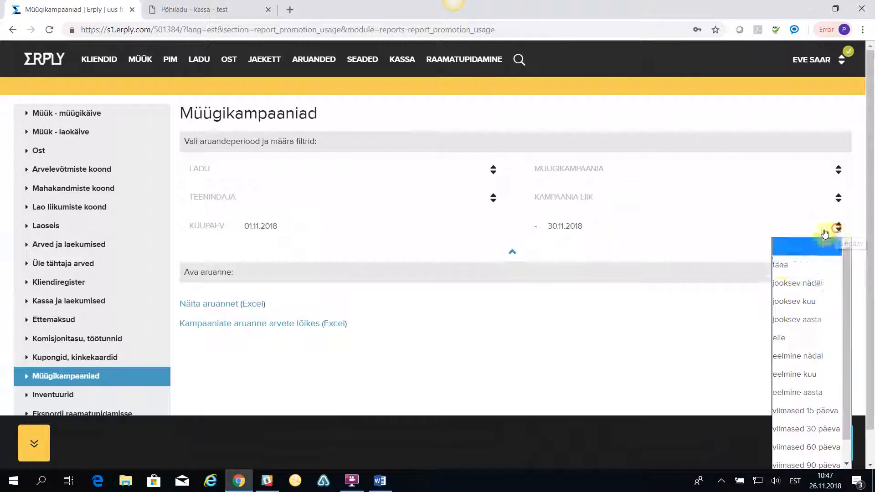
left_click(781, 261)
Step: View today's campaign report, close it, and view the campaign report broken down by invoice
left_click(200, 306)
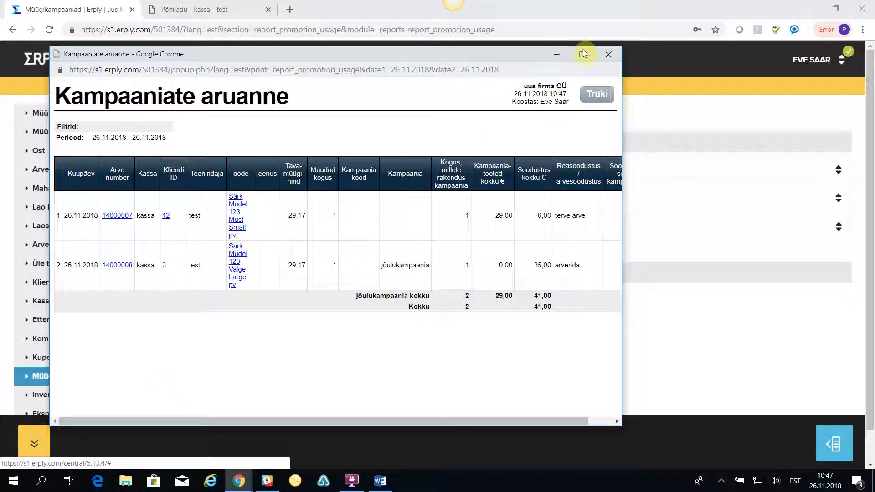
left_click(609, 54)
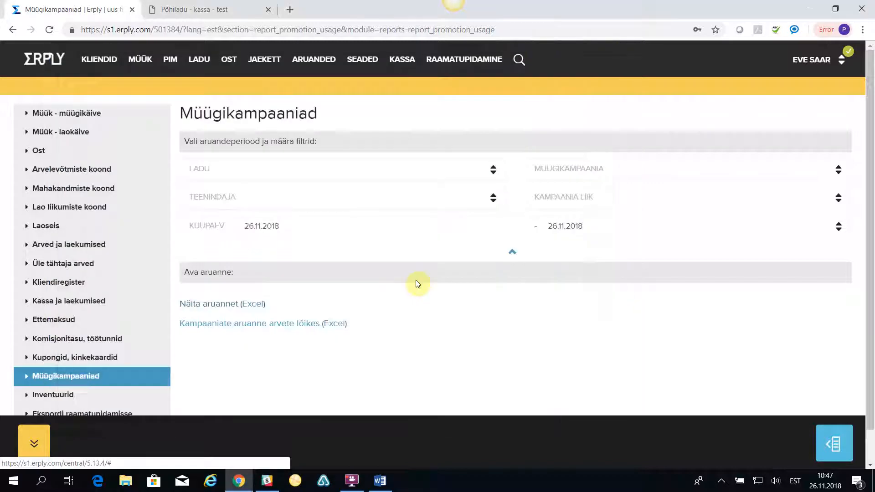
left_click(202, 325)
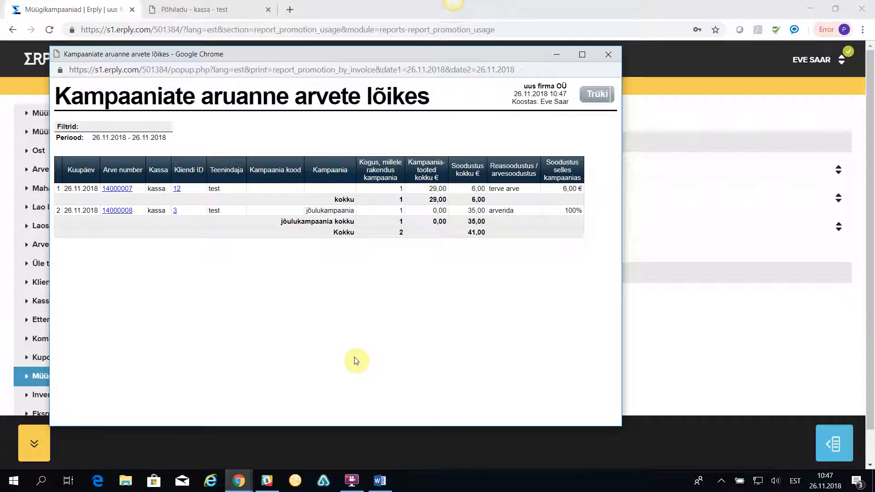
left_click(355, 479)
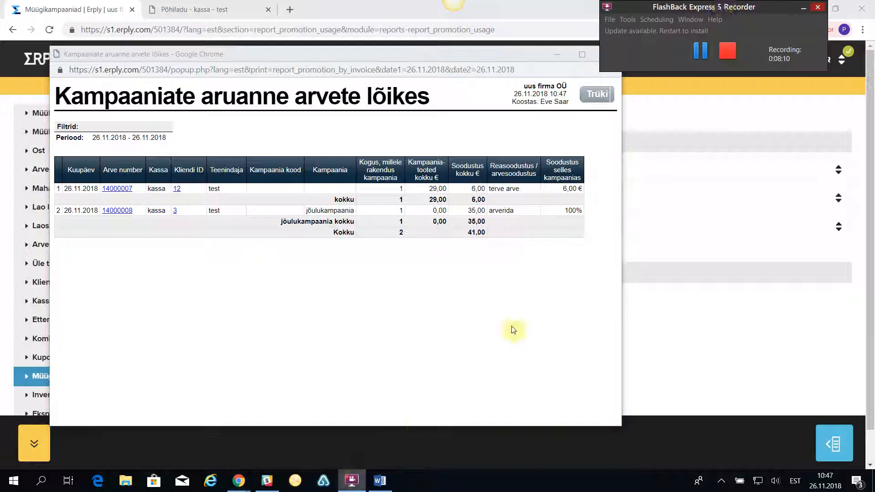